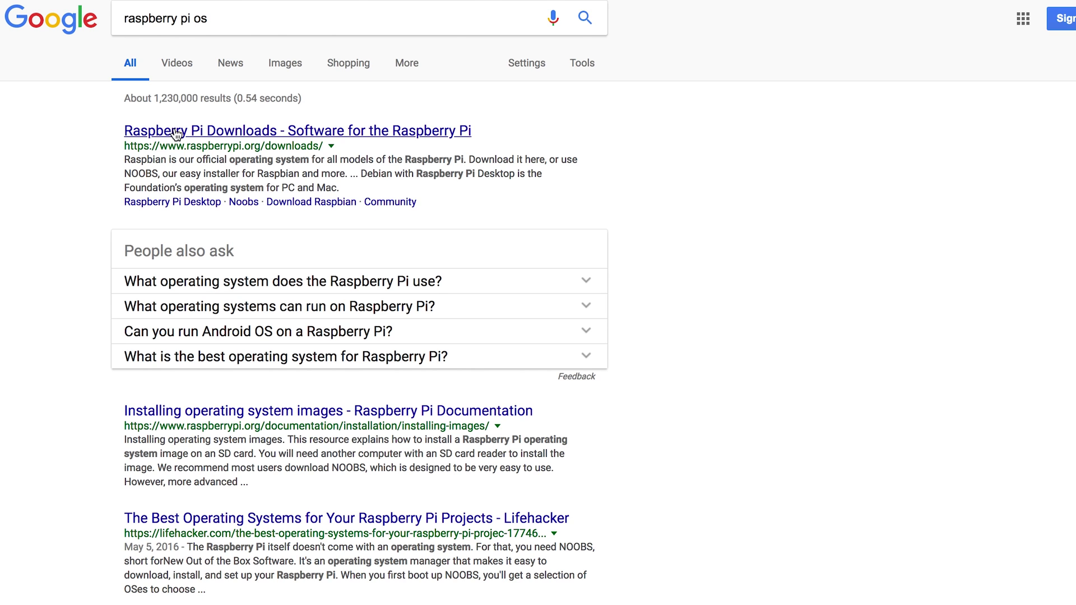
# - Go from raspberrypi.org Downloads to the Raspbian page offering Stretch with Desktop and Stretch Lite
pyautogui.click(175, 133)
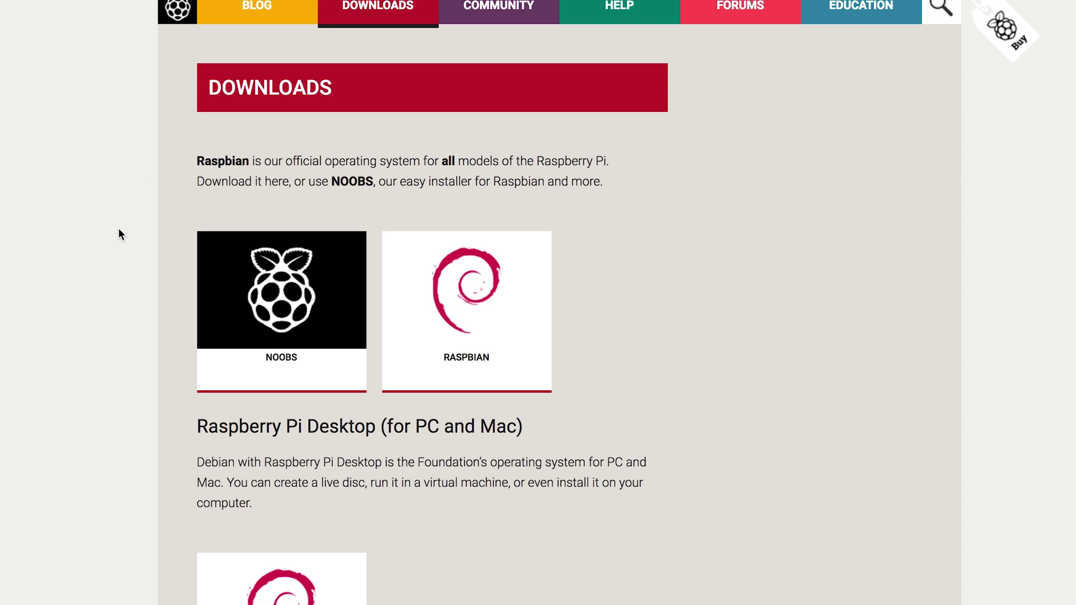
pyautogui.scroll(-2, 119, 230)
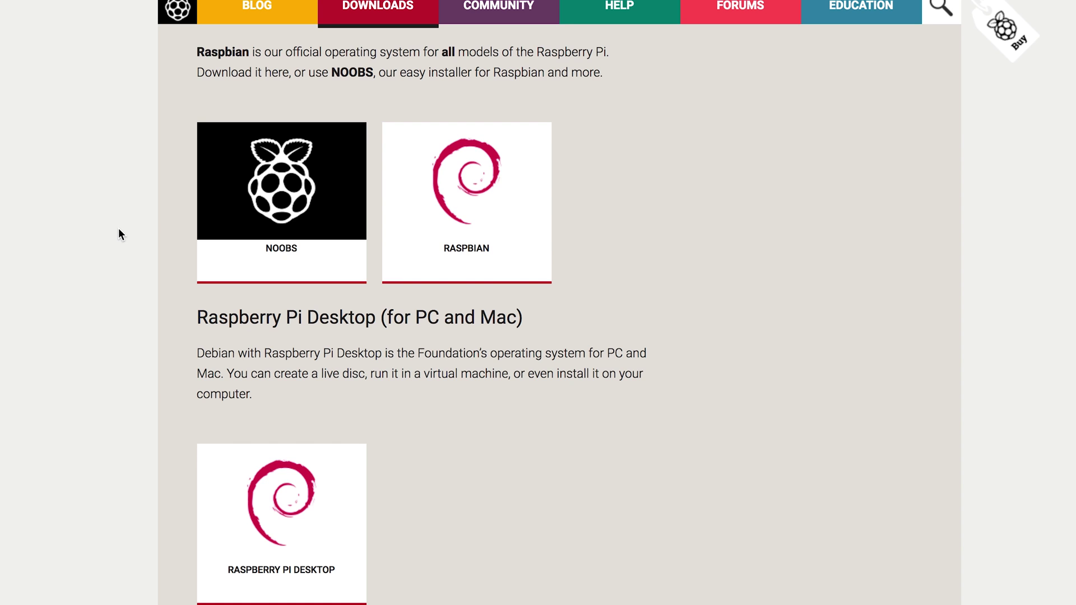
pyautogui.scroll(-2, 119, 230)
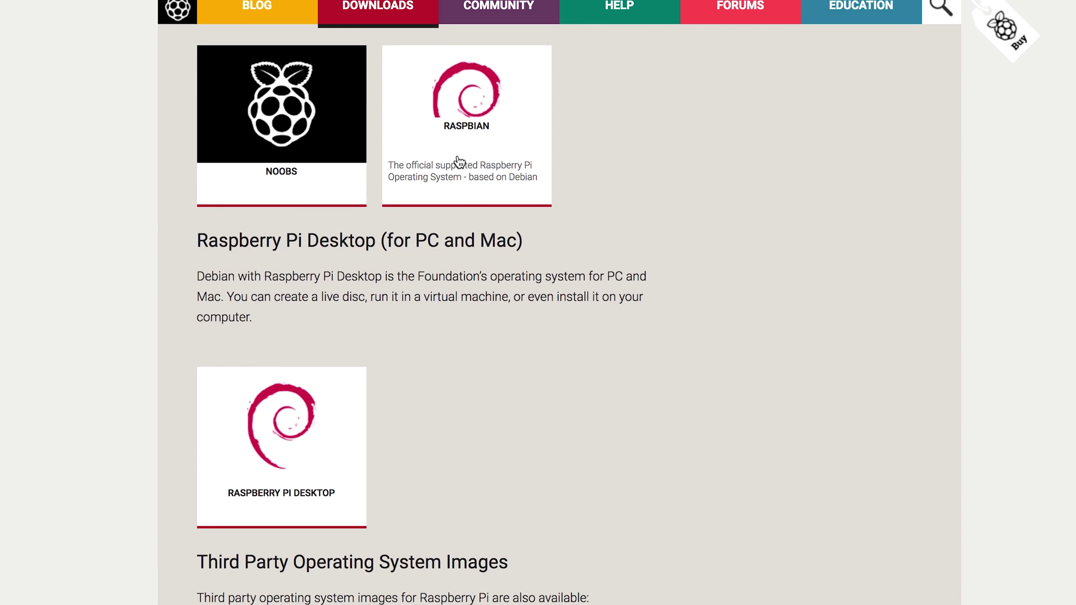
pyautogui.click(459, 162)
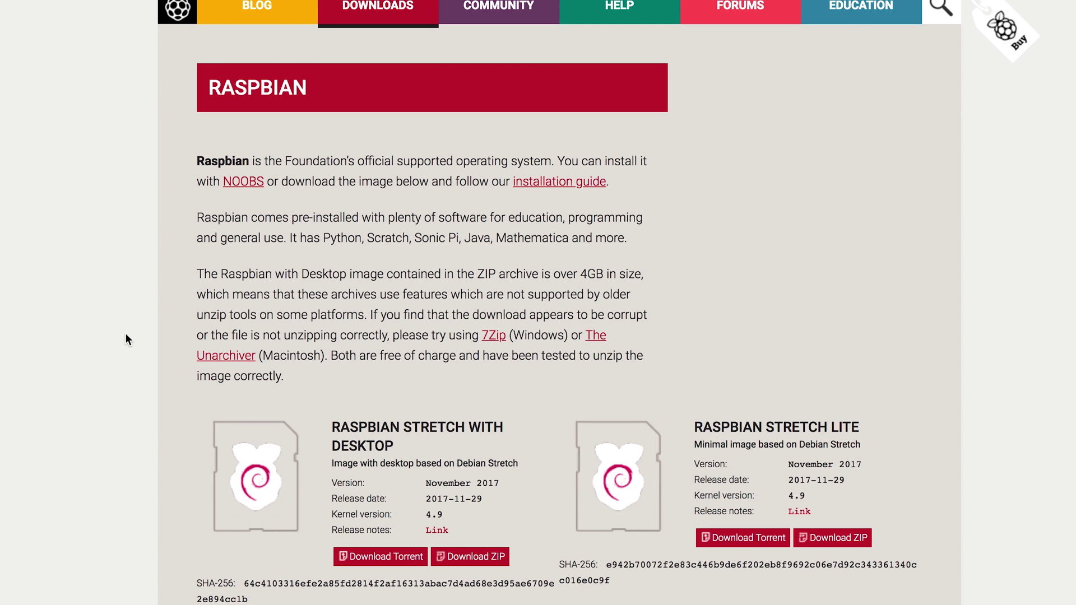
pyautogui.scroll(-3, 123, 348)
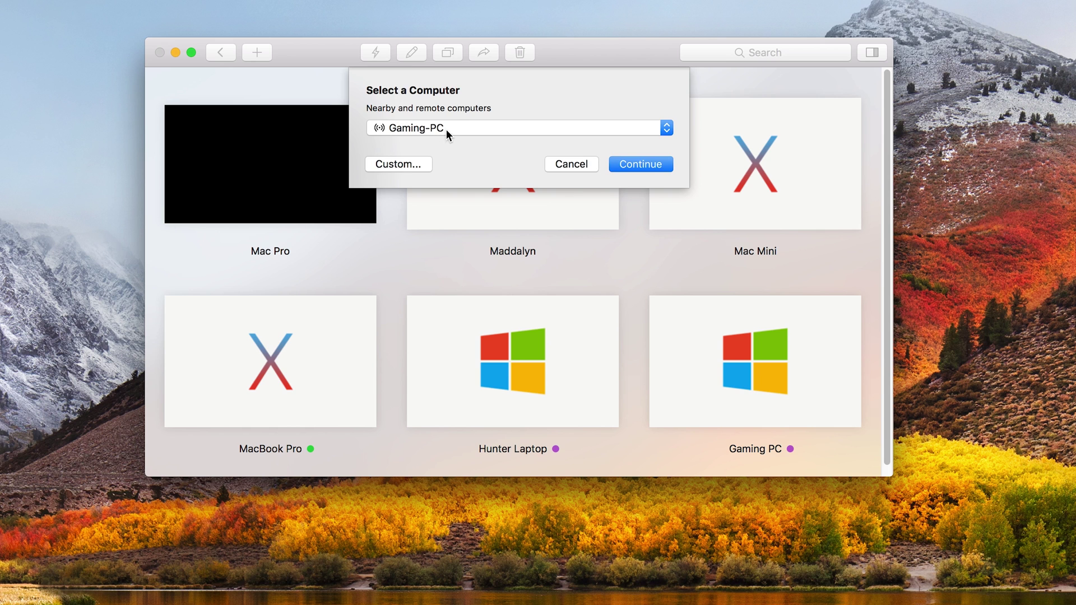
# - Create a custom Screens connection named 'Raspberry Pi' and continue to its address entry
pyautogui.click(445, 128)
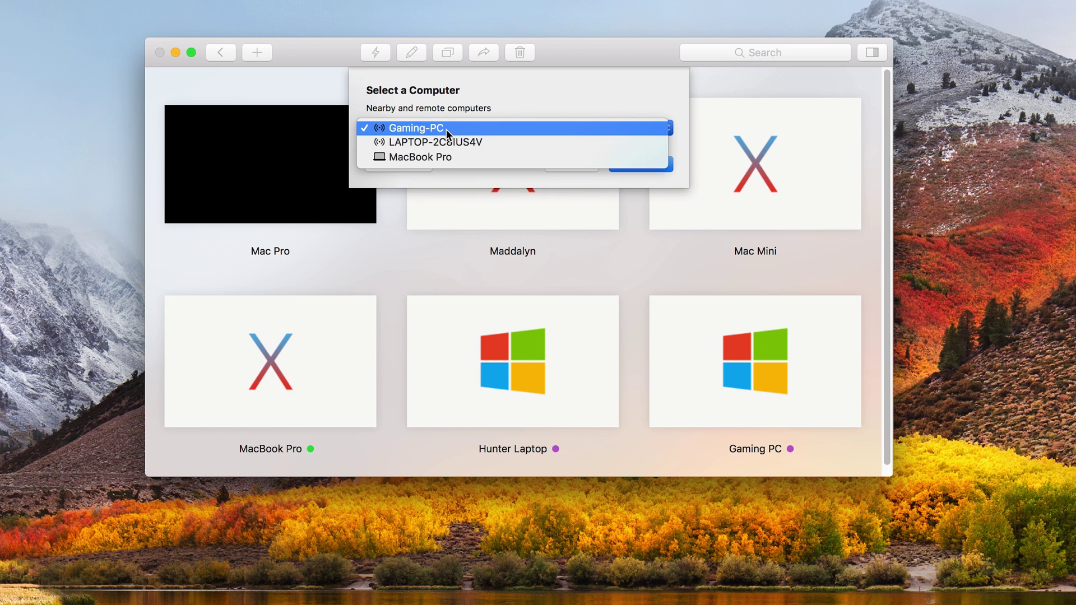
pyautogui.click(509, 105)
pyautogui.click(412, 166)
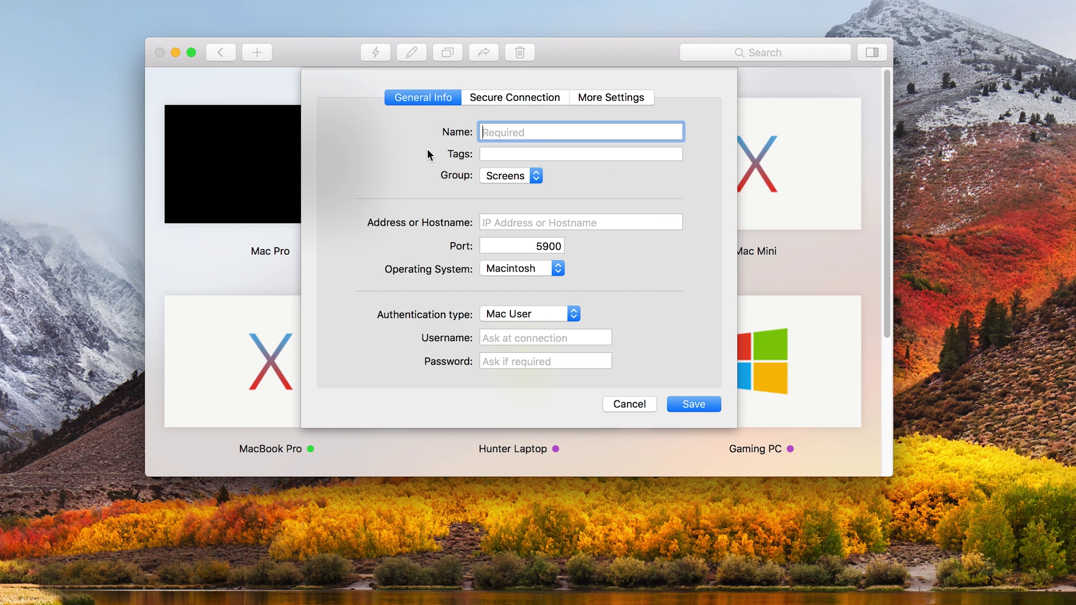
pyautogui.write('Raspberry Pi')
pyautogui.click(507, 220)
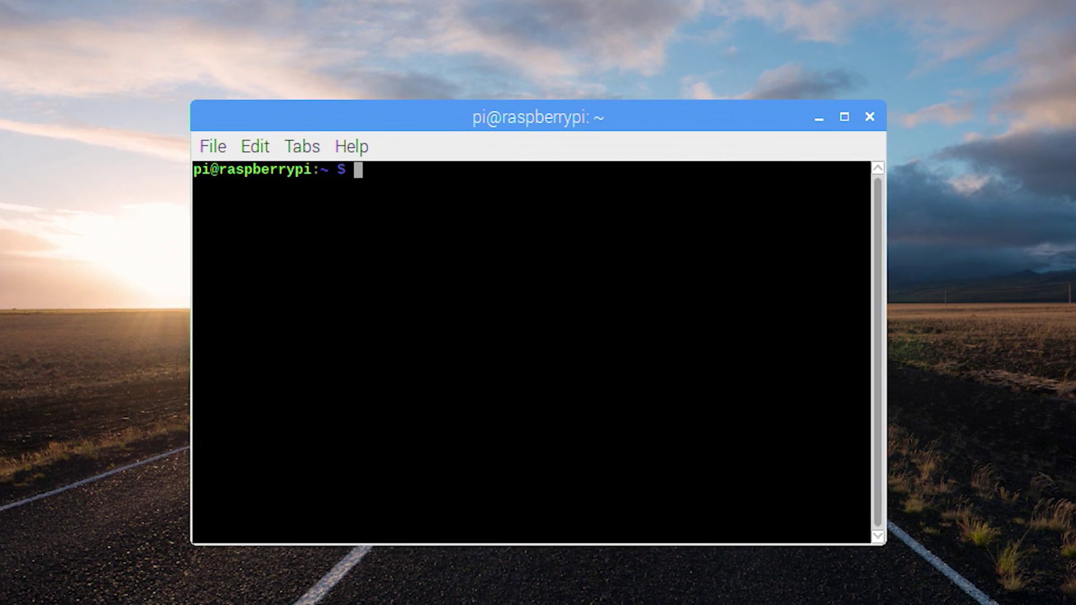
# - Enter the install command 'curl -sSl goo.gl/Ksdhph | bash' at the Pi's shell prompt
pyautogui.write('curl')
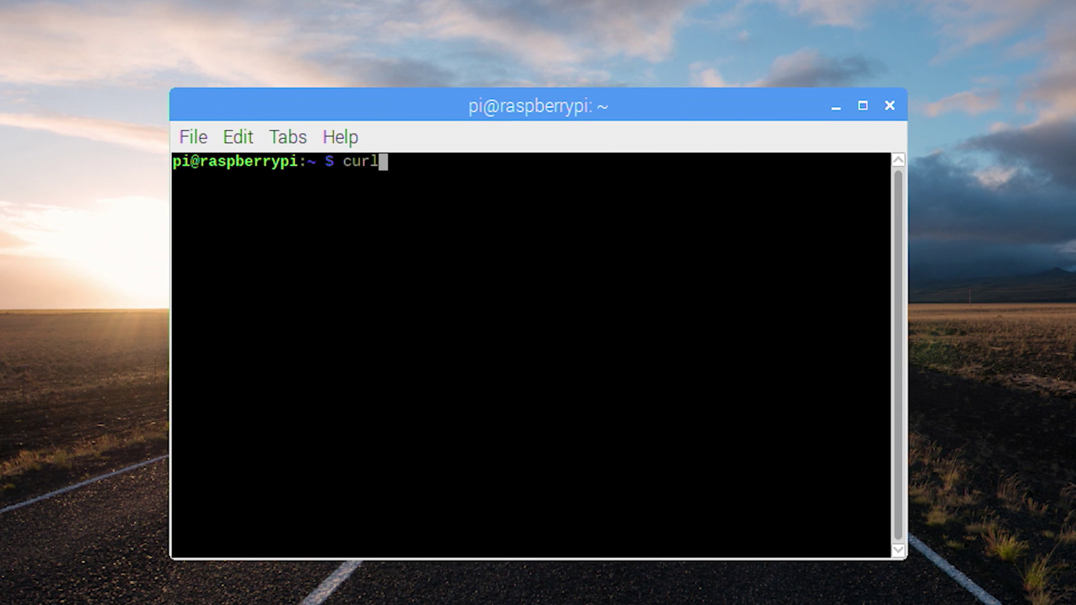
pyautogui.write(' -sSl')
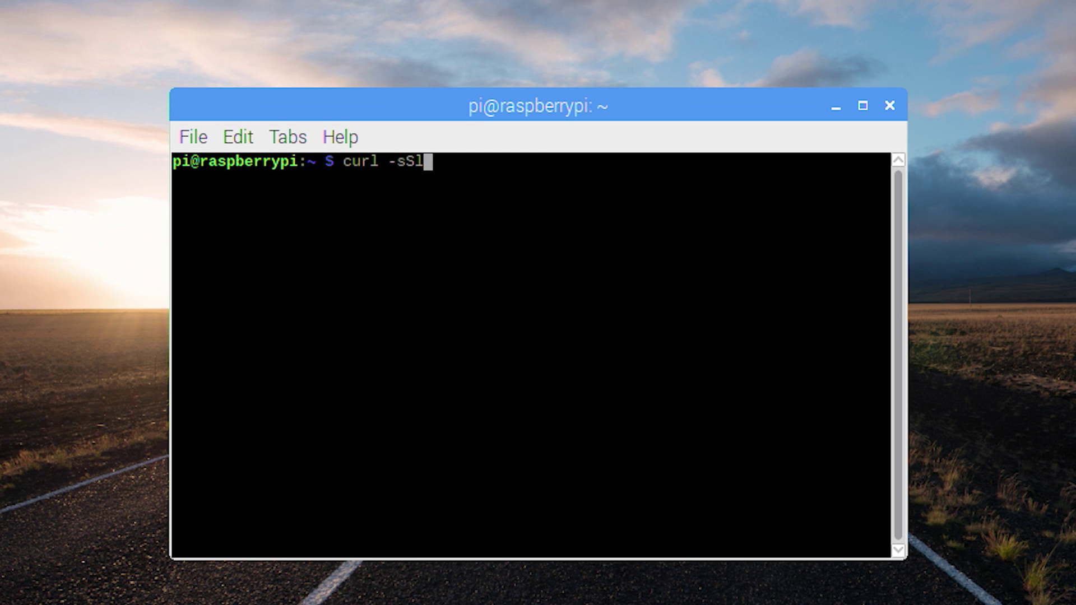
pyautogui.write(' goo.')
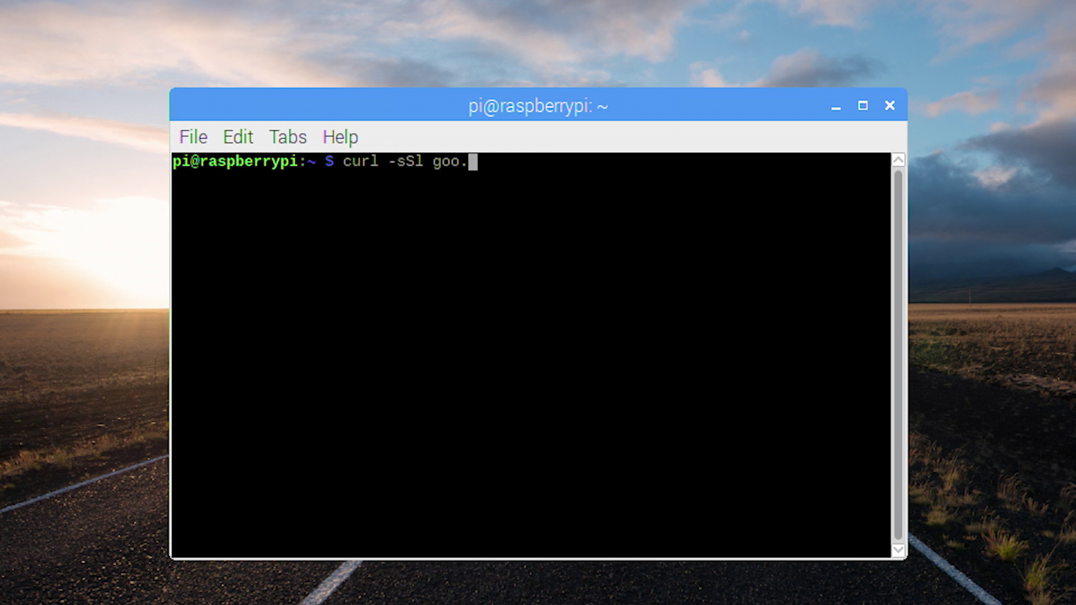
pyautogui.write('gl/Ksd')
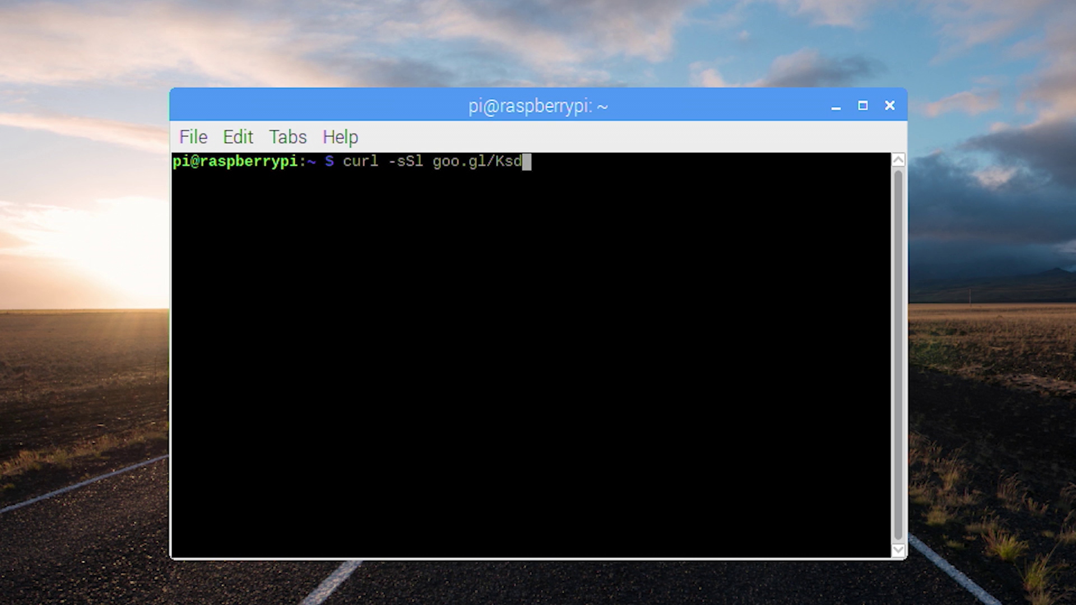
pyautogui.write('hph | bash')
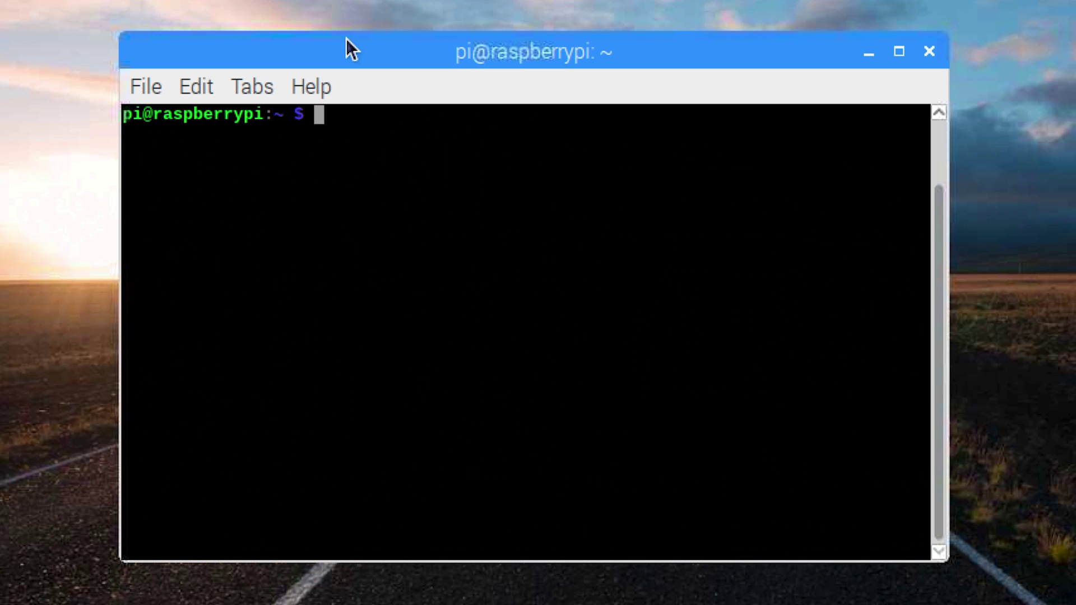
# - Enter ~/.homebridge and list its contents: accessories, config.json and persist
pyautogui.write('cd .homebridge/')
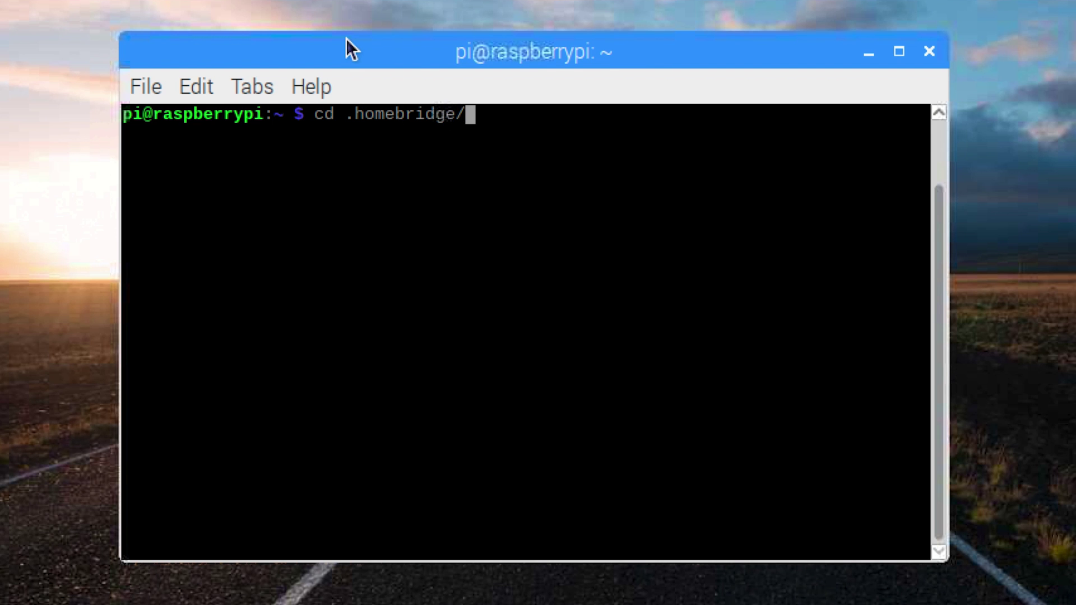
pyautogui.press('Return')
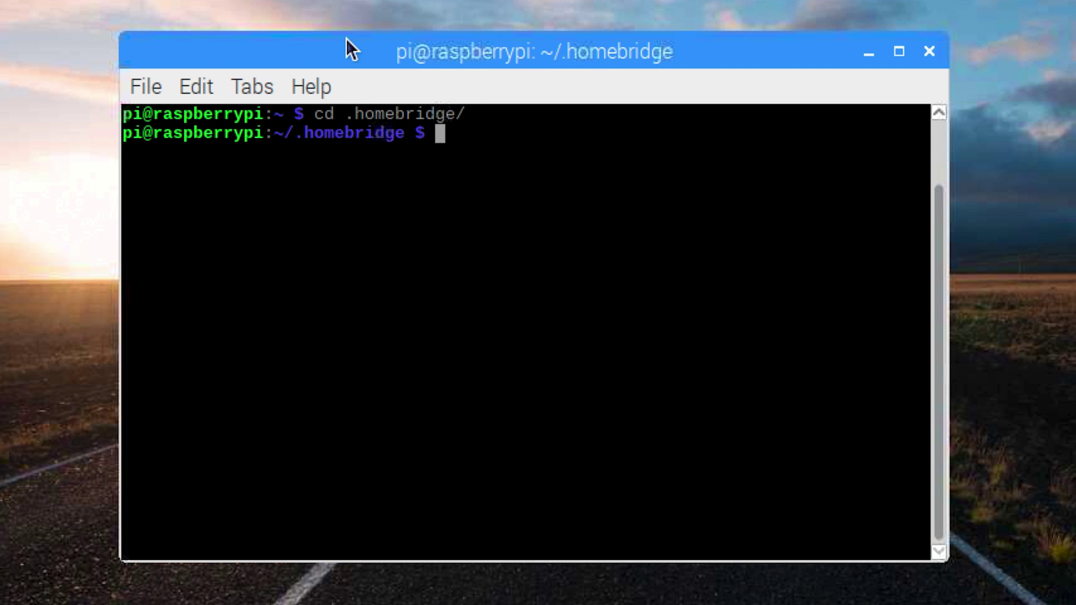
pyautogui.write('ls')
pyautogui.press('Return')
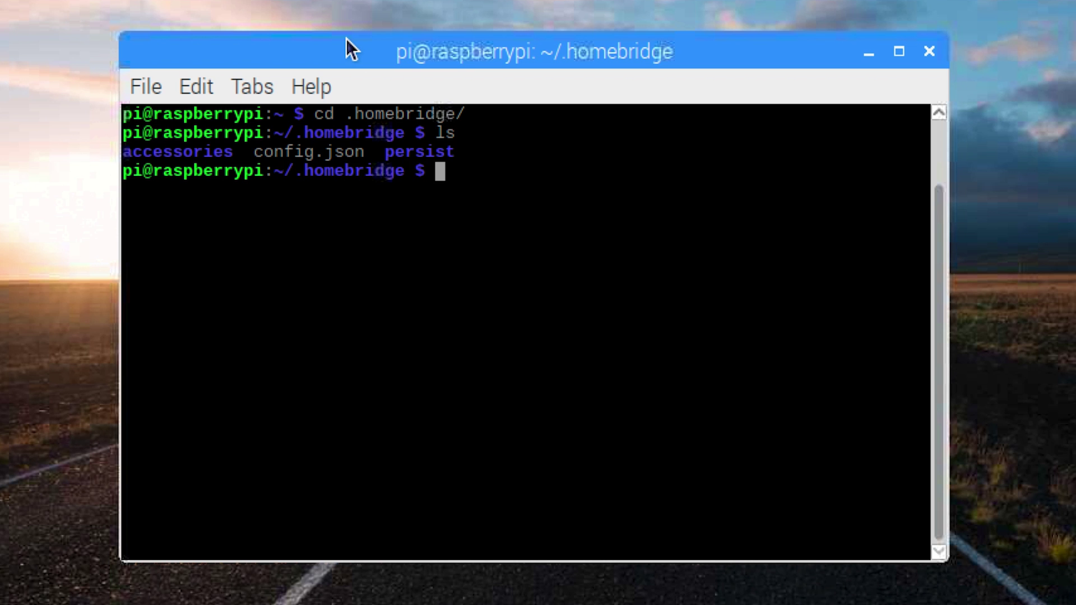
pyautogui.write('nano')
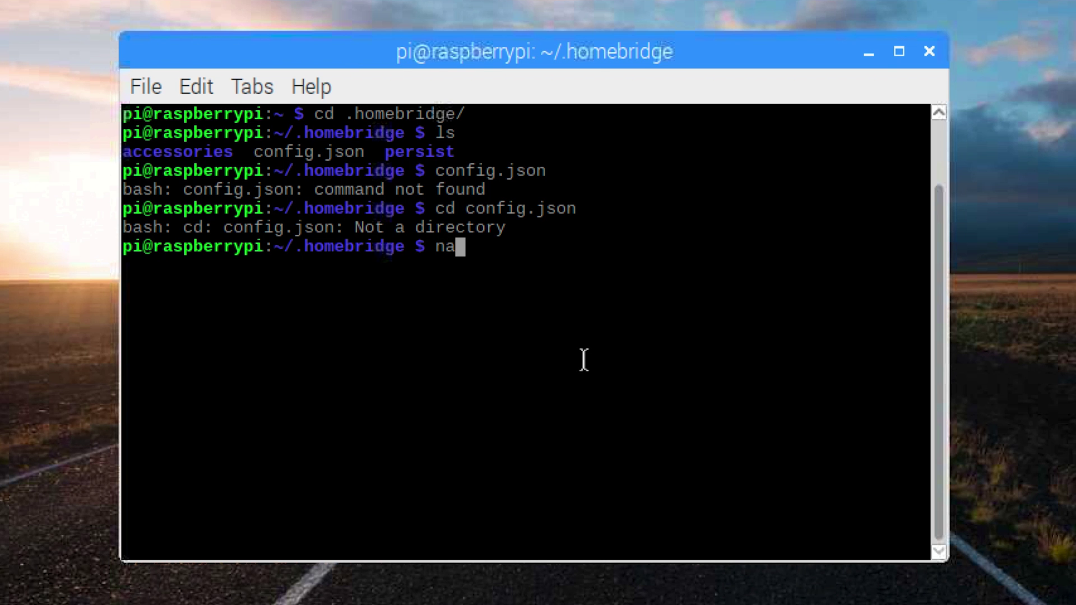
pyautogui.write(' config.json')
# - Open config.json in nano to review the bridge settings and the Nest platform block
pyautogui.press('Return')
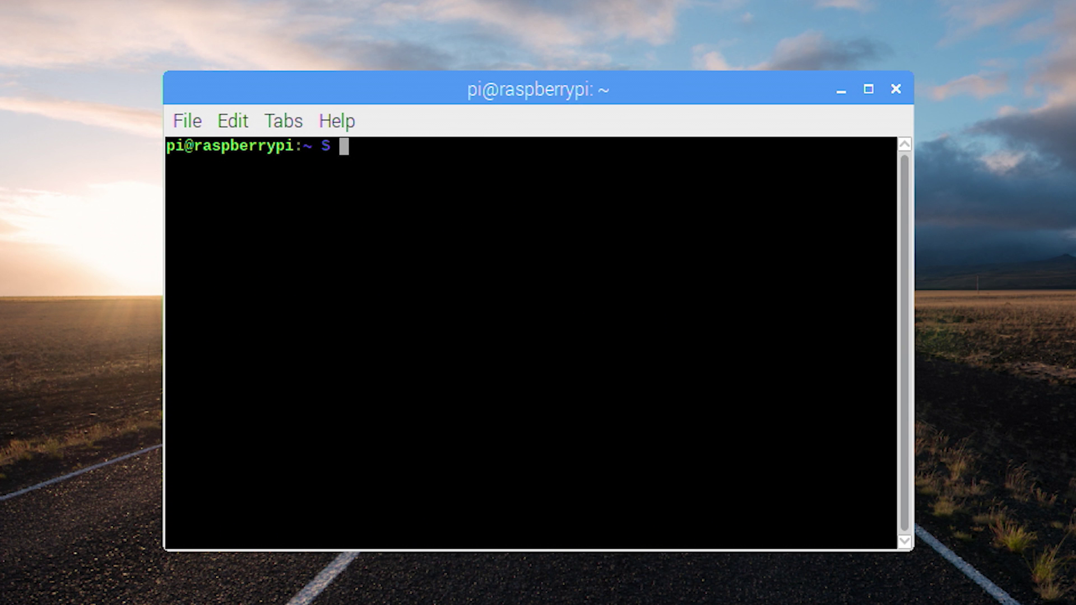
pyautogui.write('homeb')
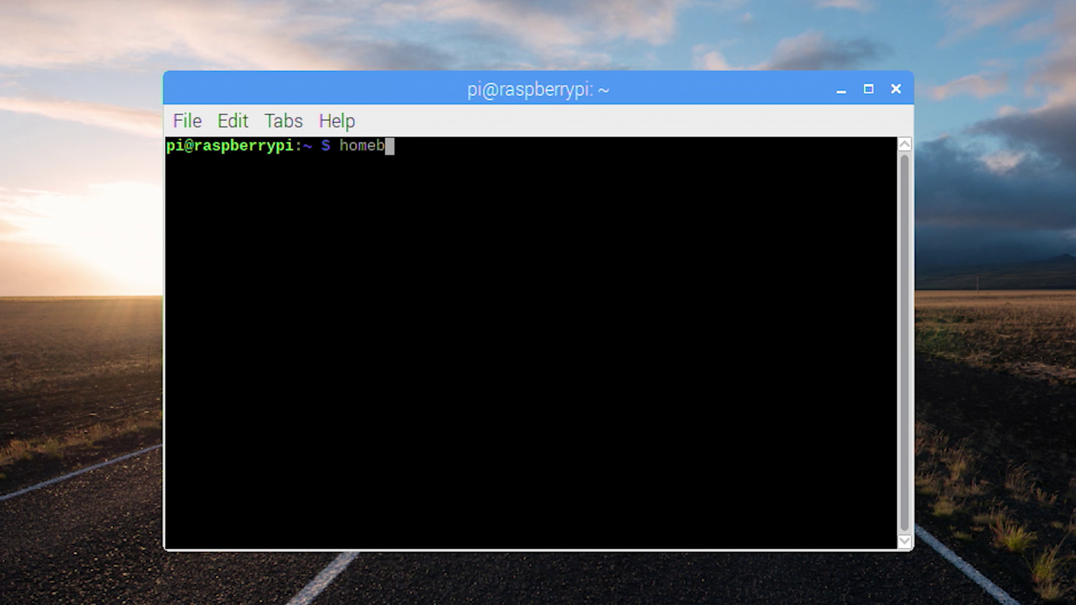
pyautogui.write('ridge')
# - Run homebridge so it starts on port 45109 and exposes the Downstairs Nest thermostat
pyautogui.press('Return')
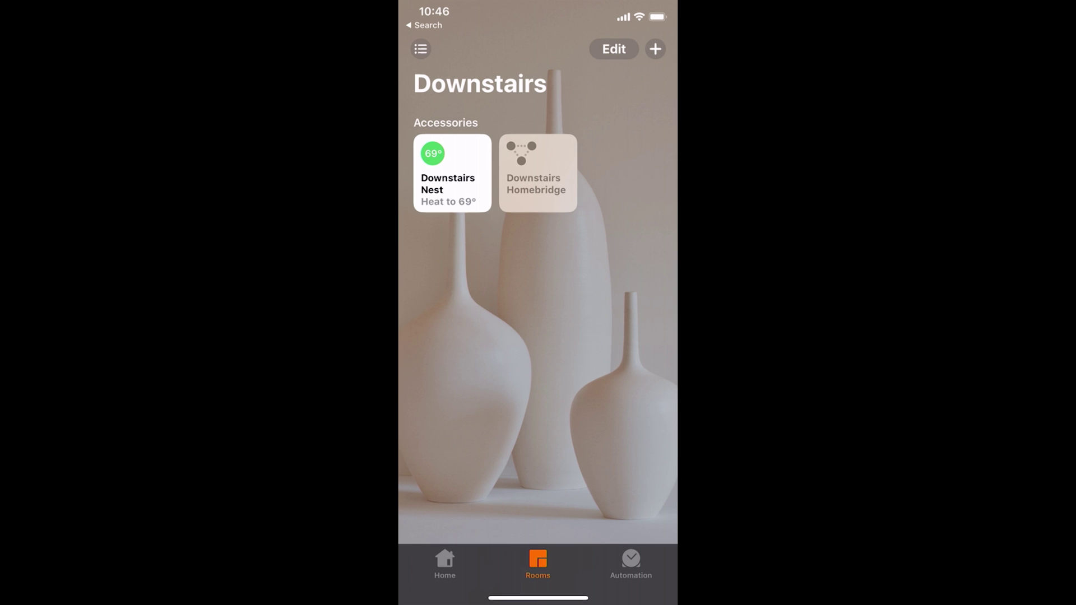
# - Add the Homebridge accessory by manual setup code, then open Downstairs Nest heating to 69°
pyautogui.click(655, 49)
pyautogui.click(538, 561)
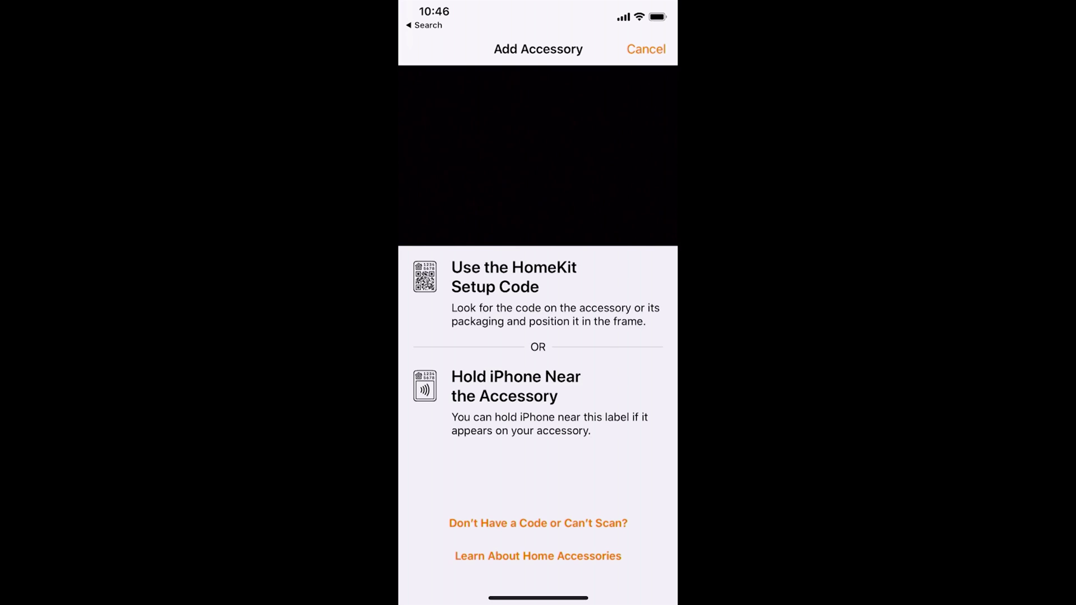
pyautogui.click(538, 523)
pyautogui.click(440, 185)
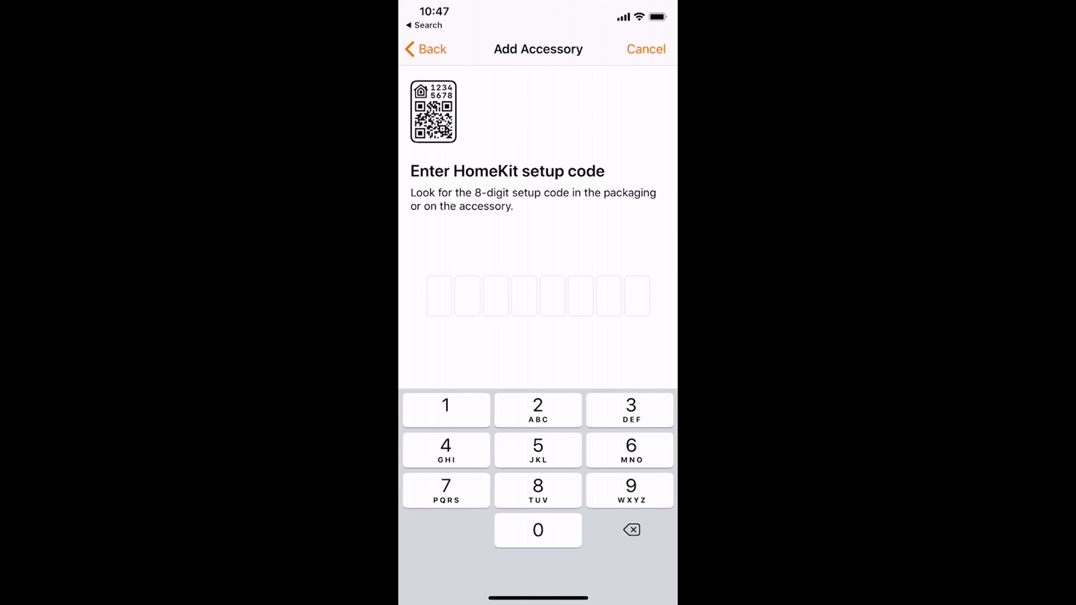
pyautogui.click(646, 48)
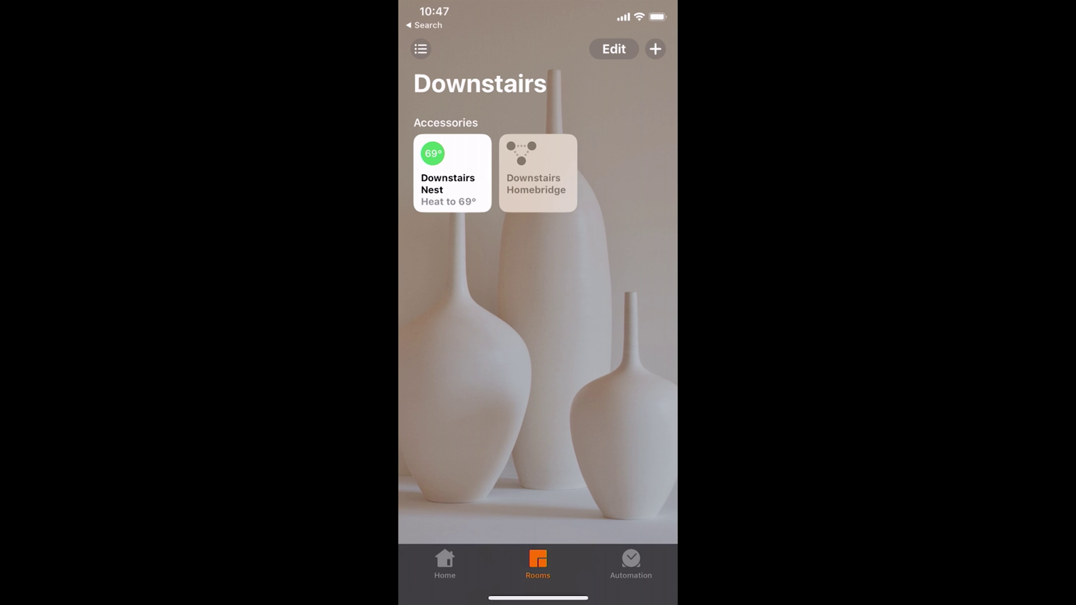
pyautogui.click(453, 173)
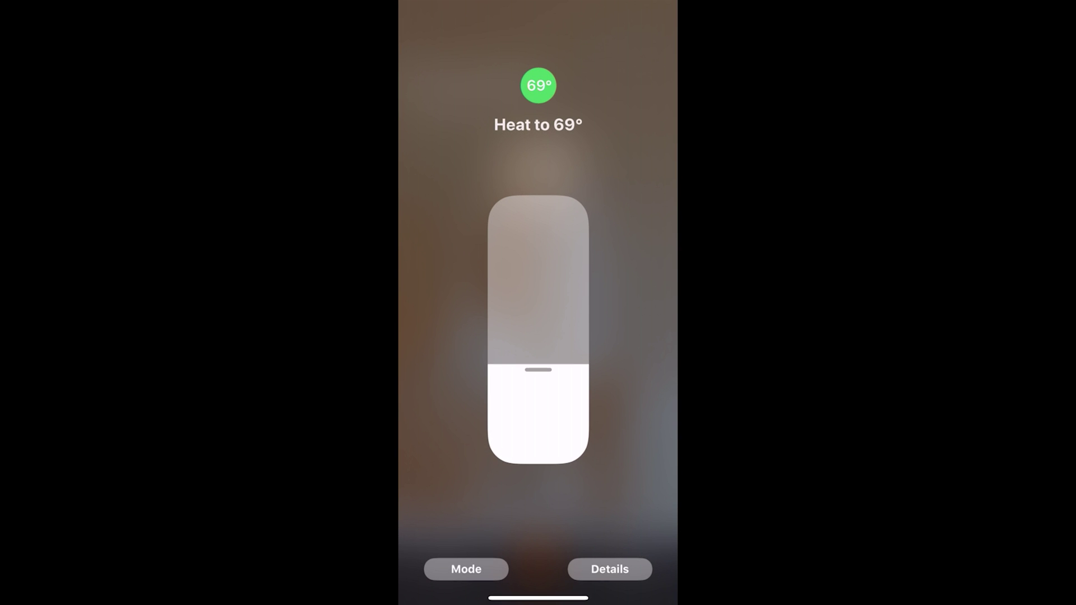
pyautogui.click(466, 569)
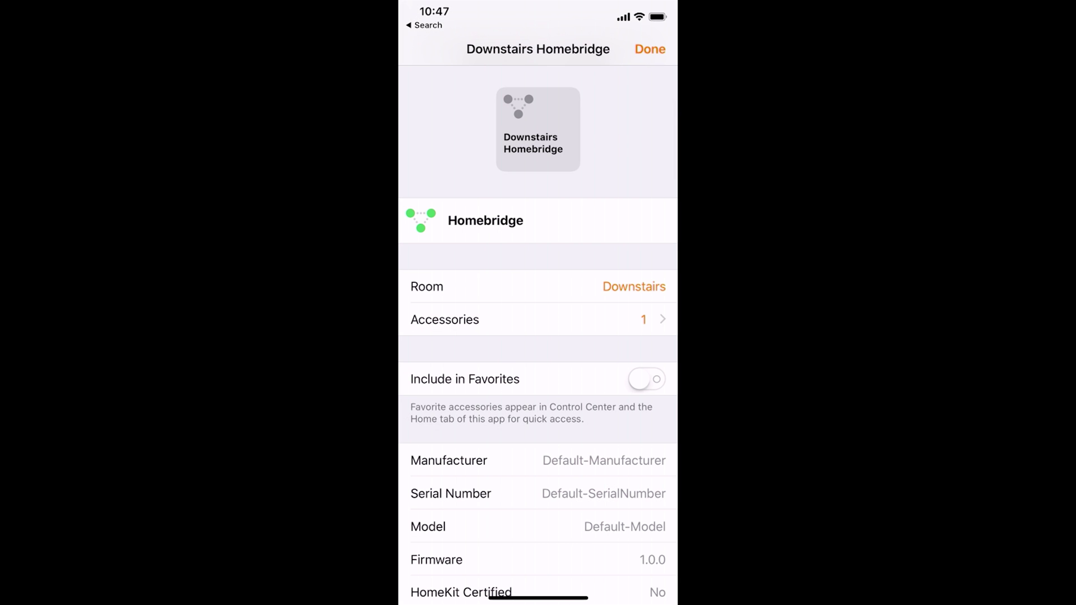
pyautogui.scroll(-2, 538, 302)
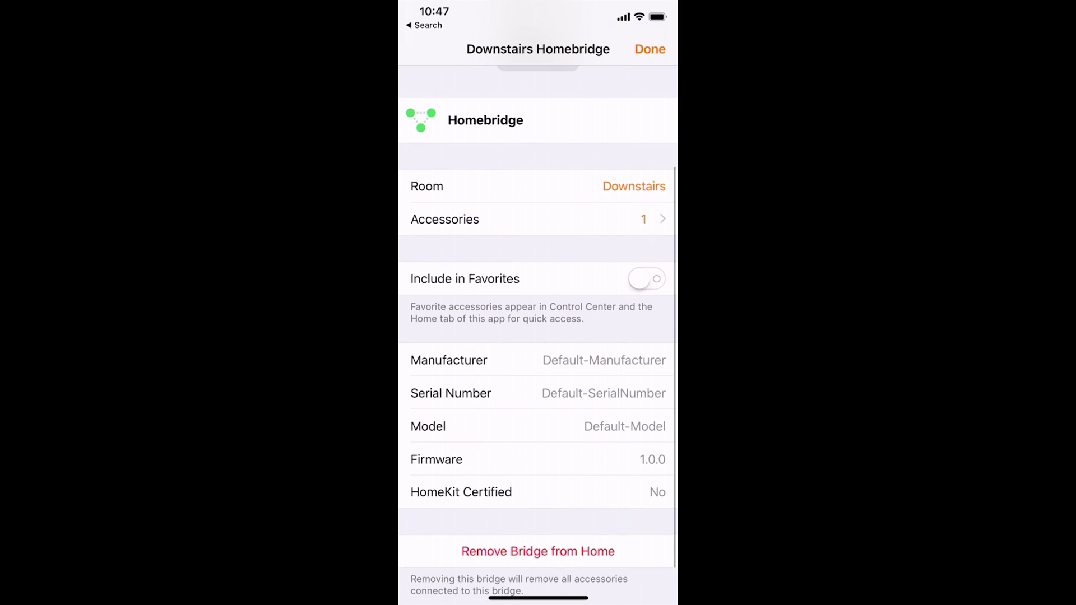
pyautogui.scroll(3, 538, 303)
pyautogui.click(650, 49)
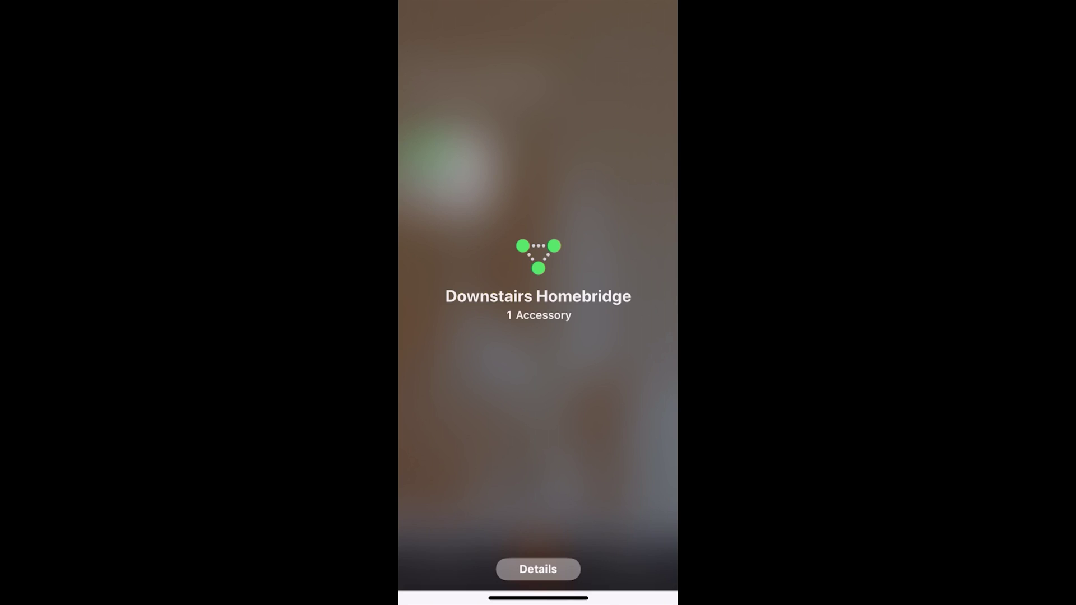
pyautogui.click(659, 34)
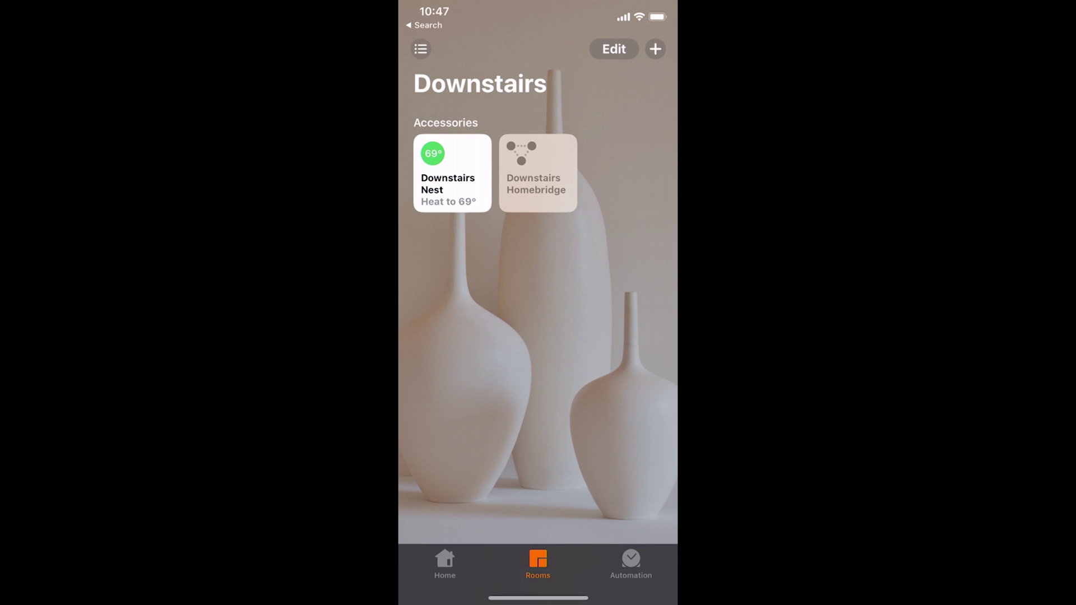